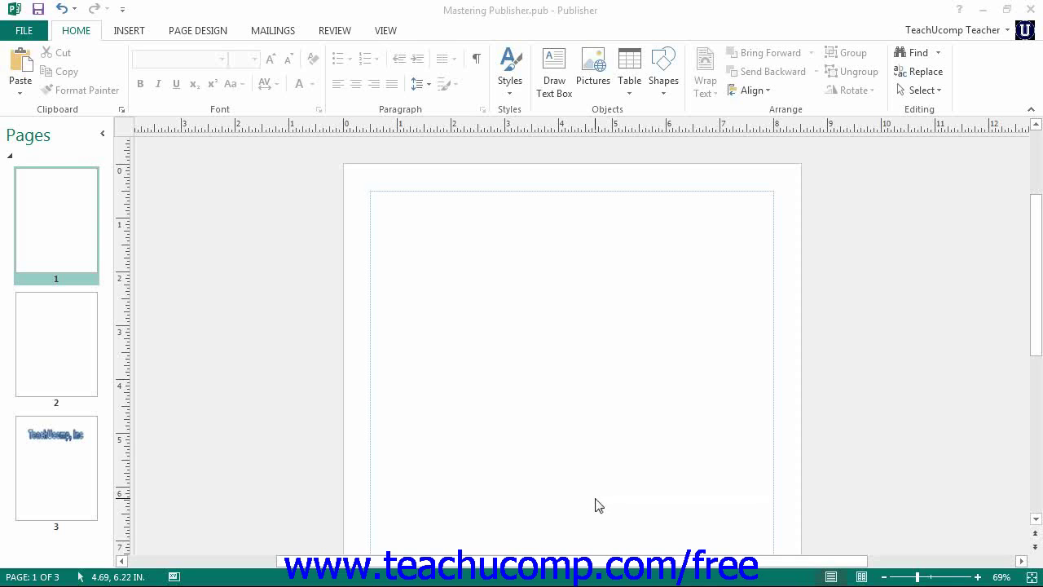
Save Mastering Publisher.pub and go to the FILE > Export page.
left_click(38, 10)
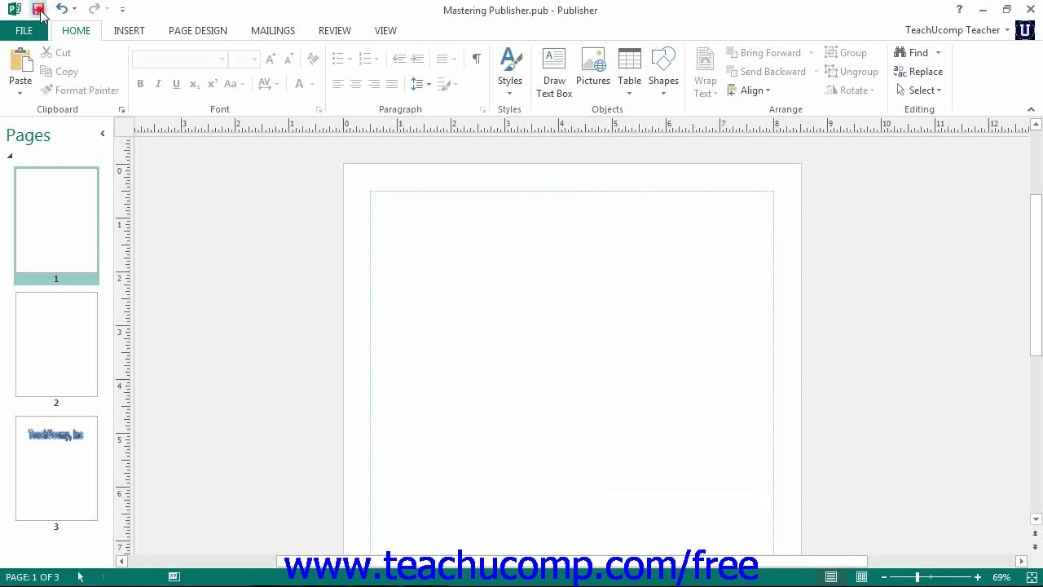
left_click(39, 10)
left_click(35, 31)
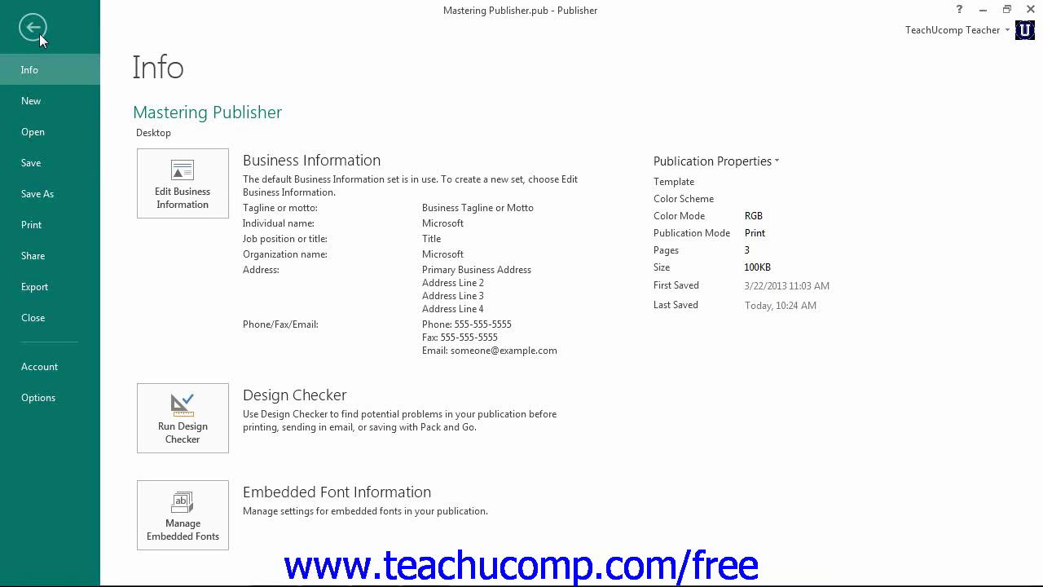
left_click(47, 287)
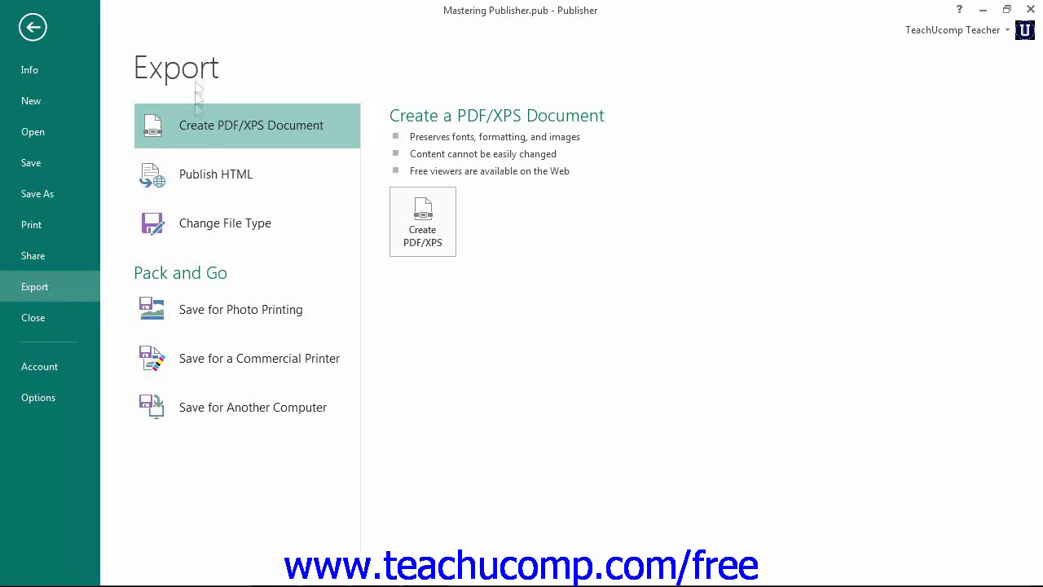
Choose Save for a Commercial Printer with Commercial Press quality and Both PDF and Publisher .pub files.
left_click(260, 360)
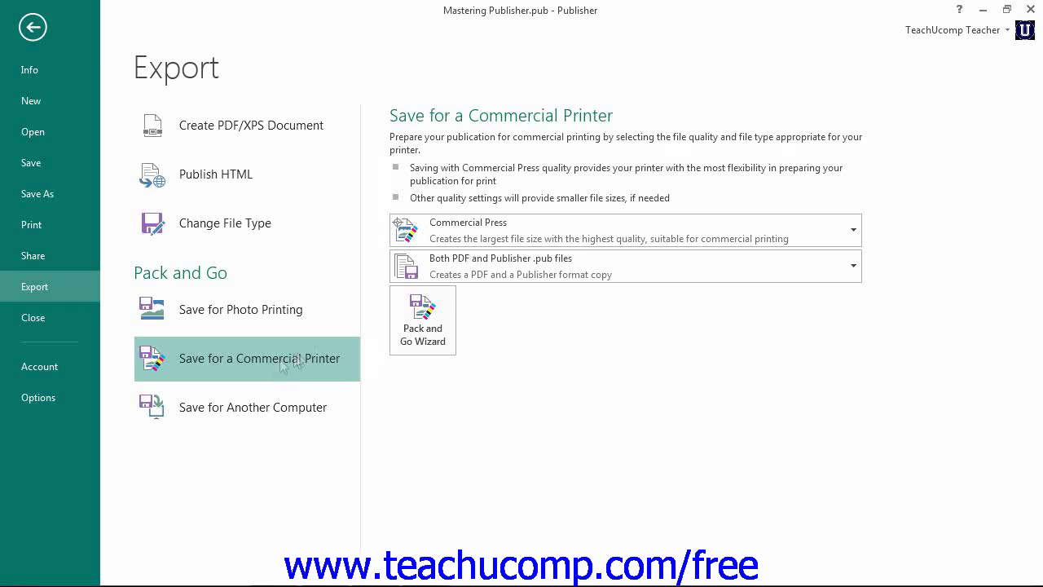
left_click(544, 228)
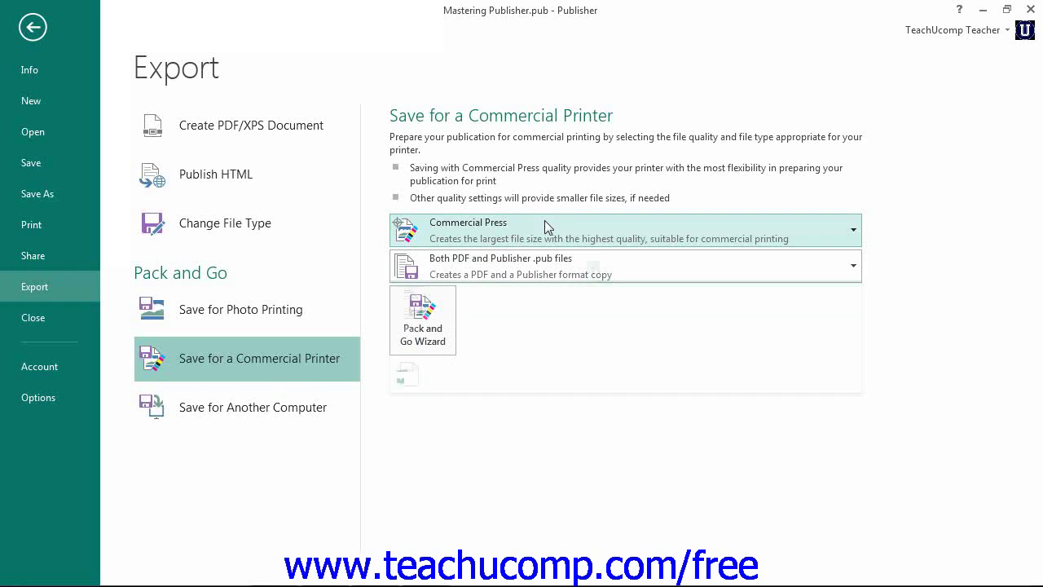
left_click(596, 264)
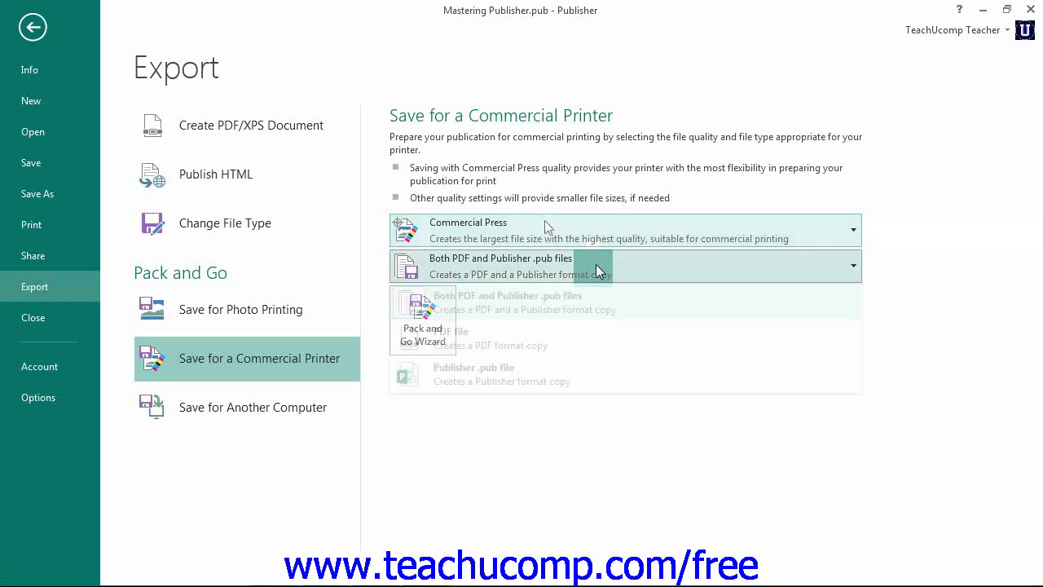
left_click(596, 265)
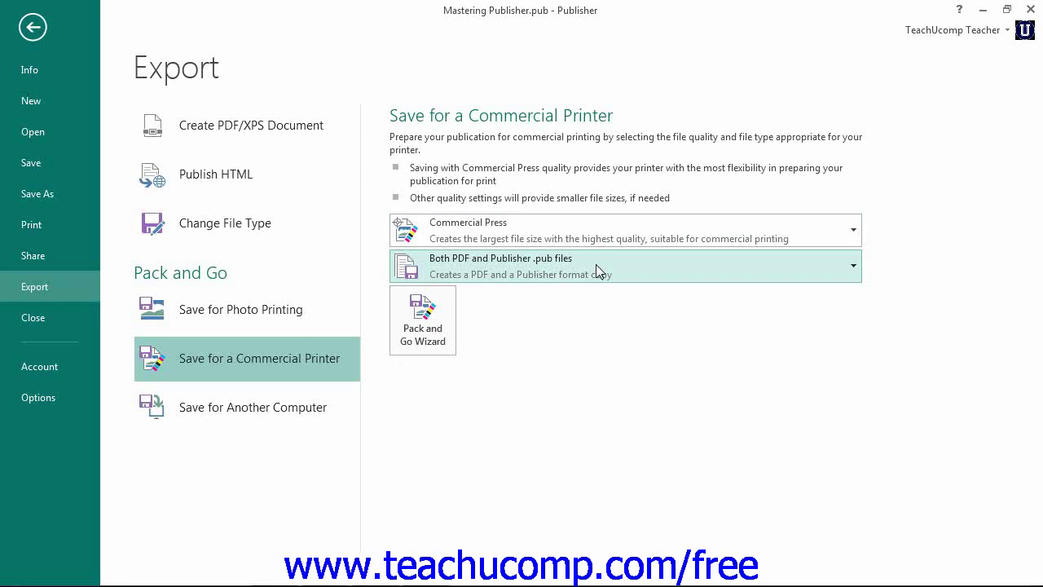
left_click(595, 265)
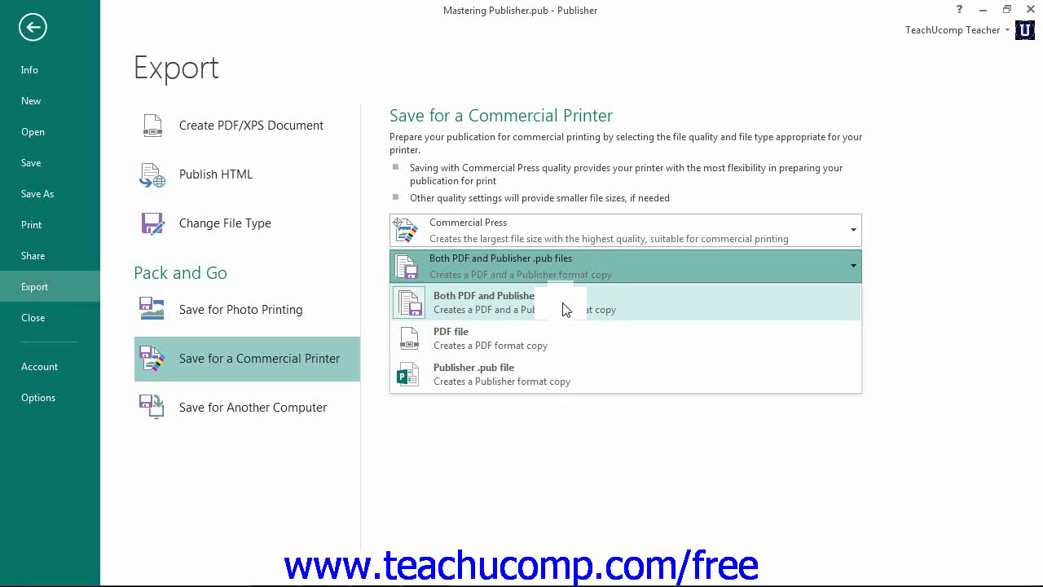
left_click(565, 309)
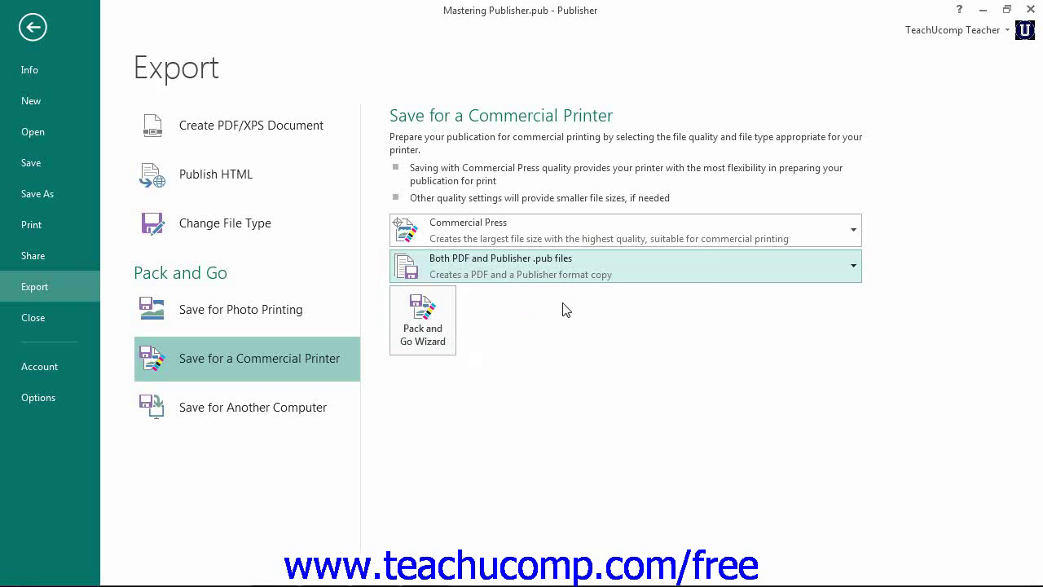
Run the Pack and Go Wizard, cancelling the folder browser to keep the default location.
left_click(430, 319)
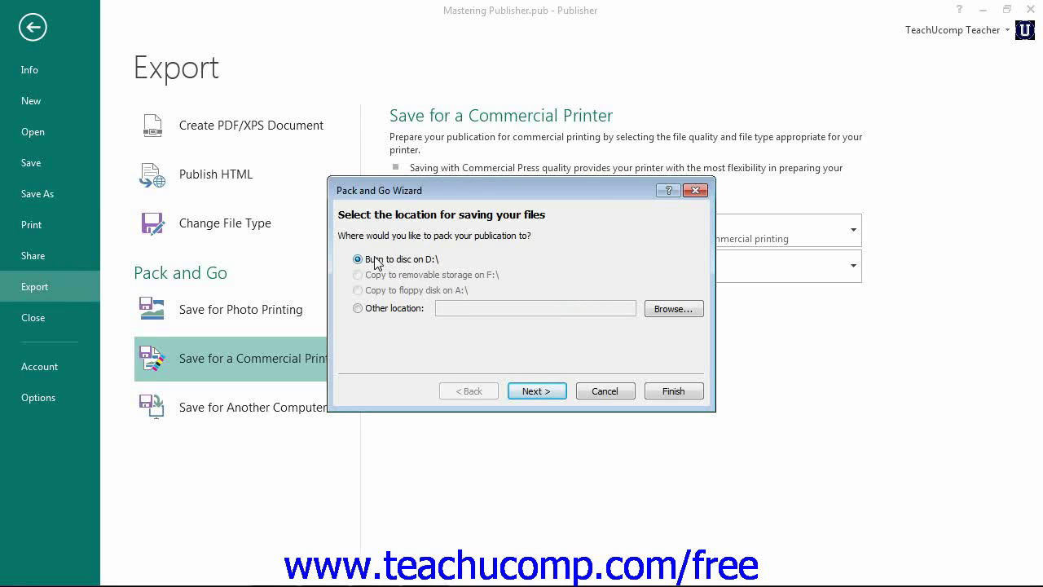
left_click(685, 309)
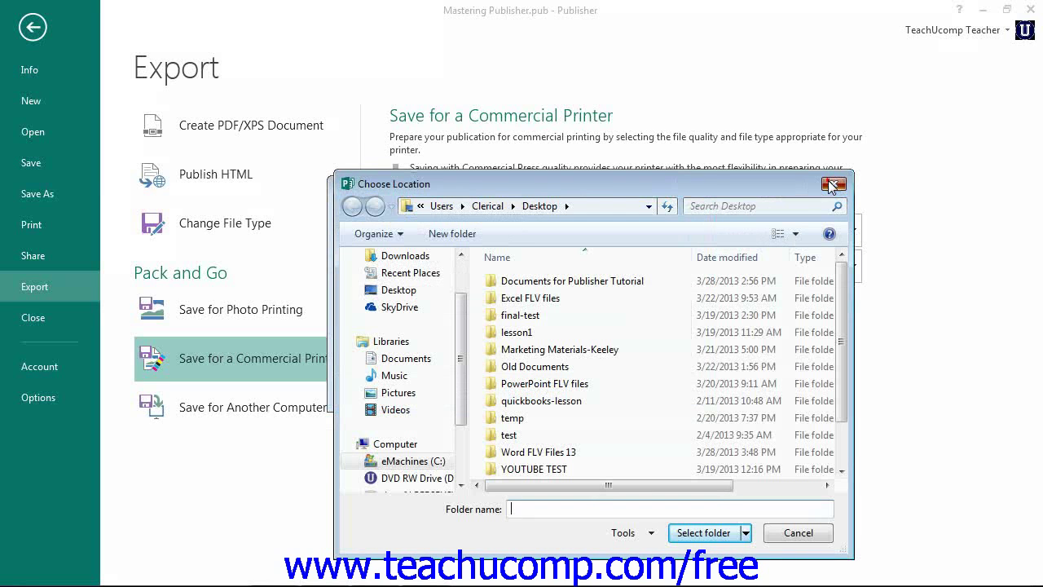
left_click(833, 185)
left_click(833, 184)
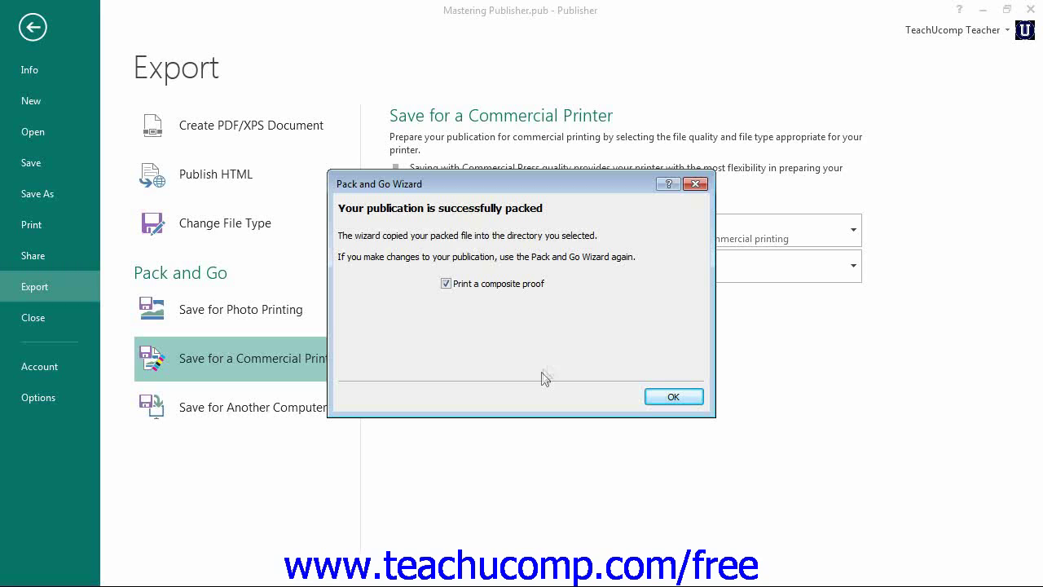
Dismiss the packing success message and select Save for Another Computer.
key("Return")
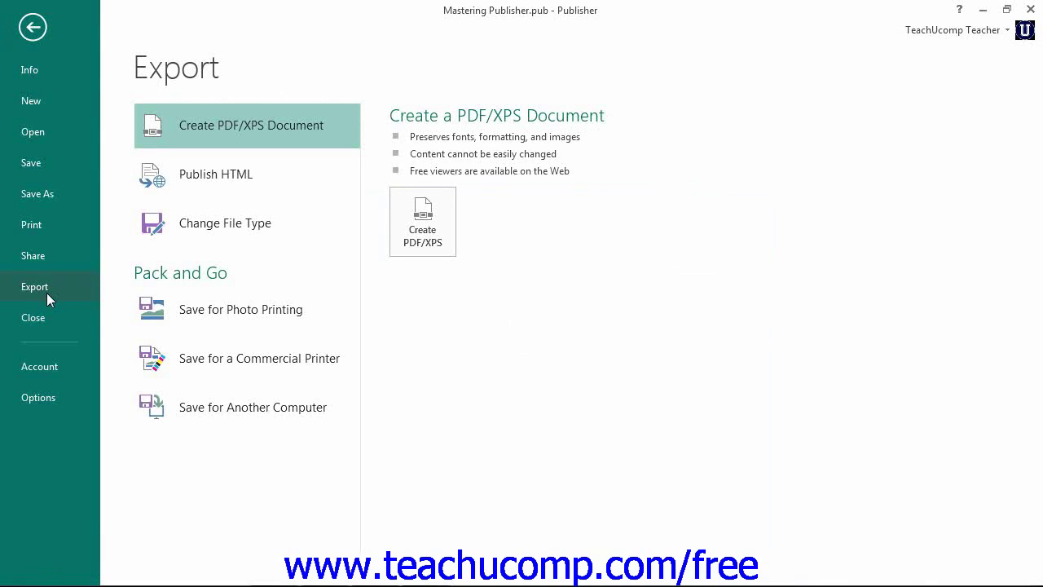
left_click(233, 407)
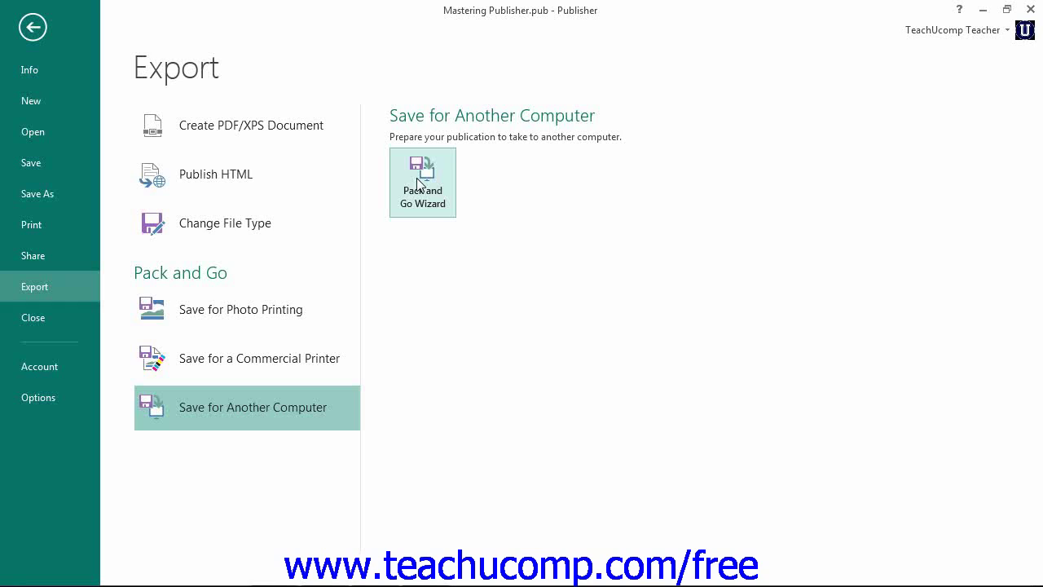
Select Save for Photo Printing, keeping JPEG Images for Photo Printing as the format.
left_click(240, 312)
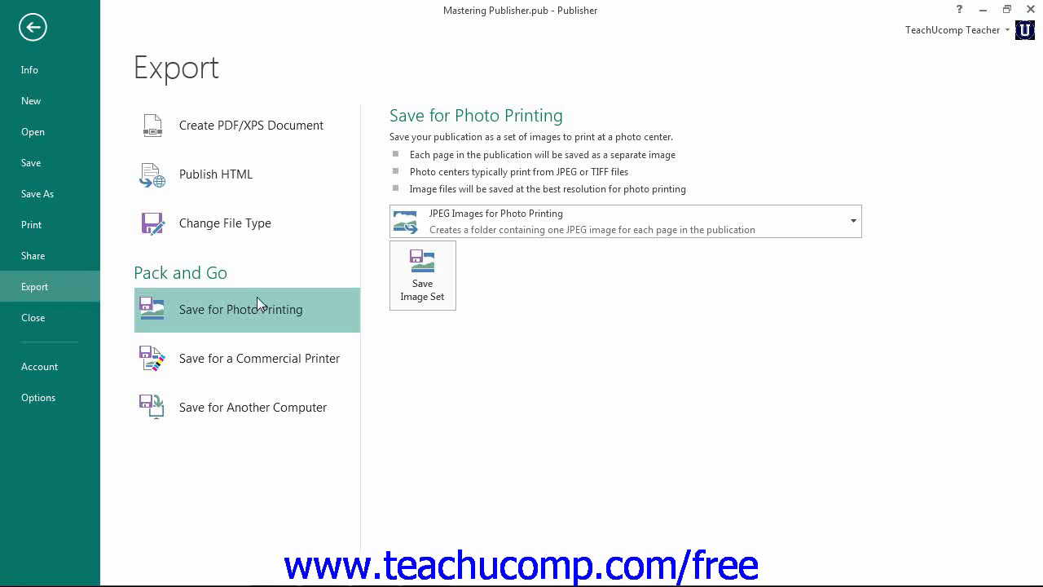
left_click(615, 228)
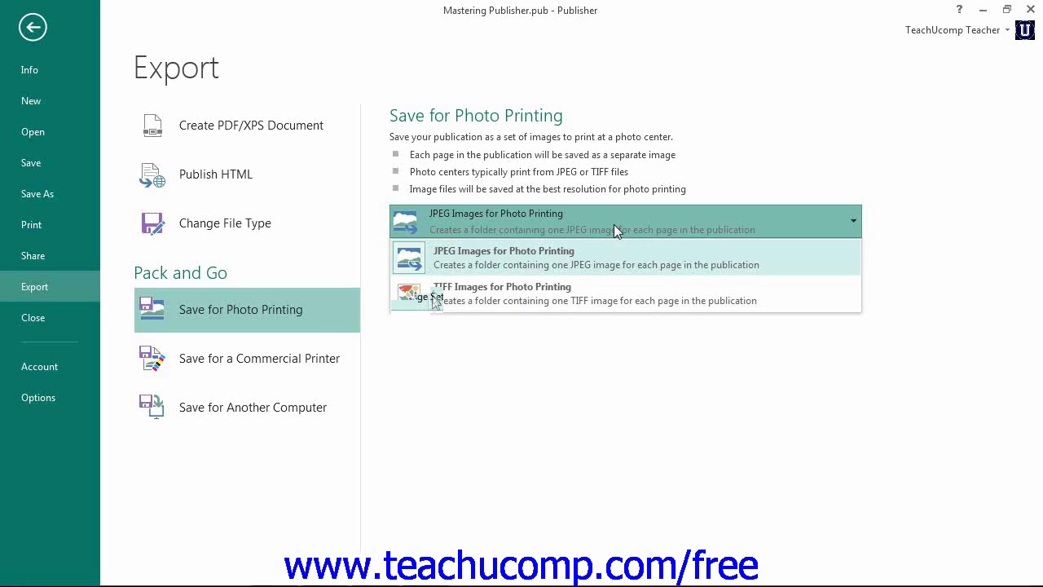
left_click(614, 228)
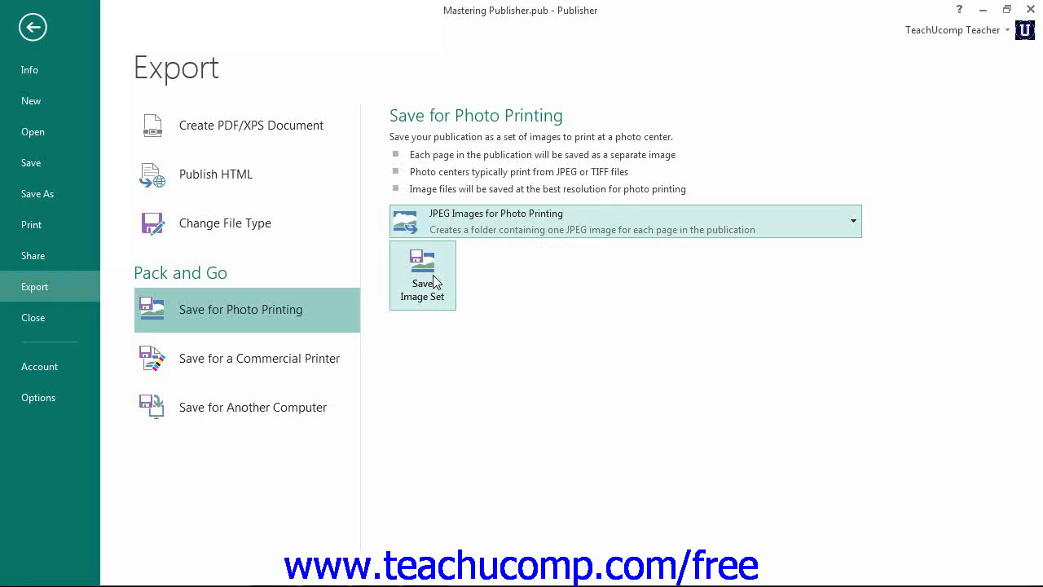